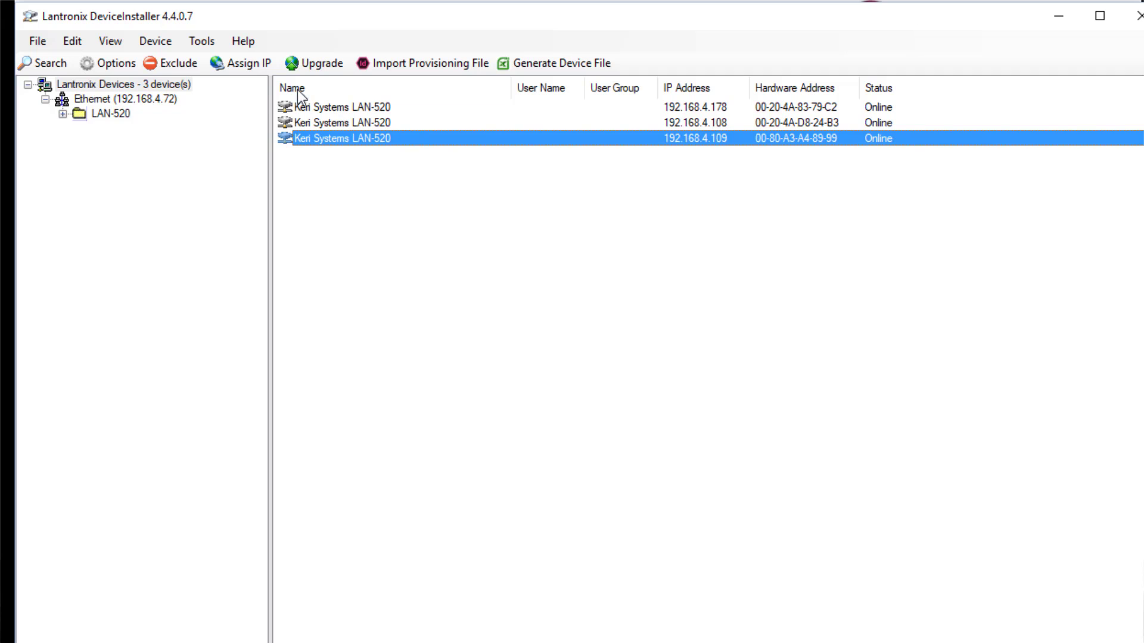
Start the Assign IP wizard for the LAN-520 at 192.168.4.109.
left_click(237, 69)
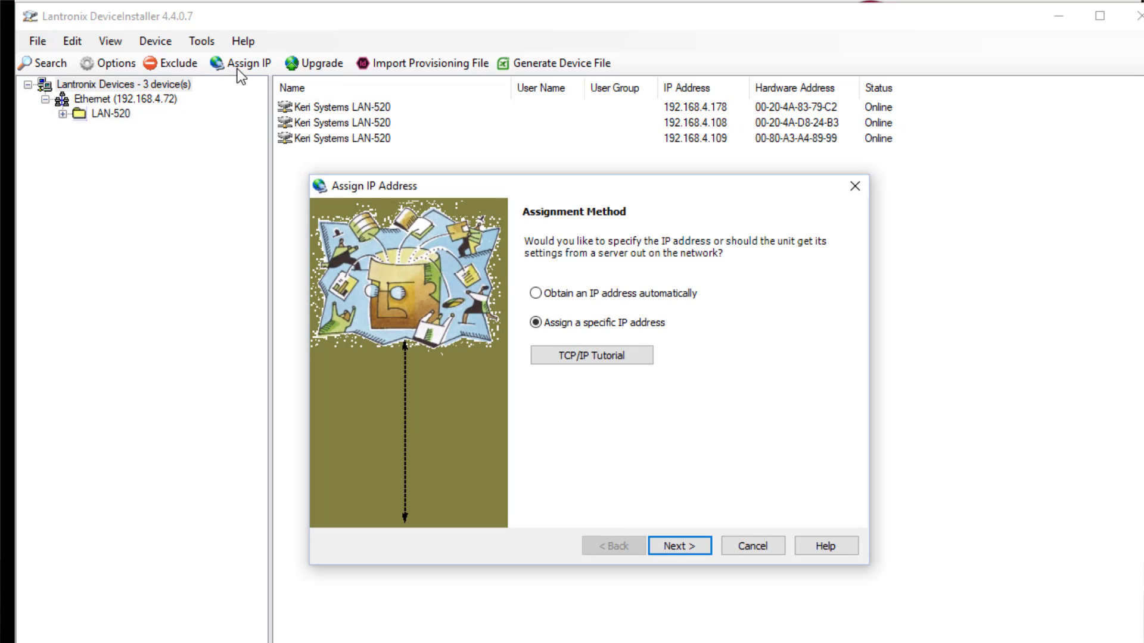
Change the LAN-520's IP from 192.168.4.109 to 192.168.4.250, keeping gateway 192.168.4.1, and assign it.
left_click(656, 543)
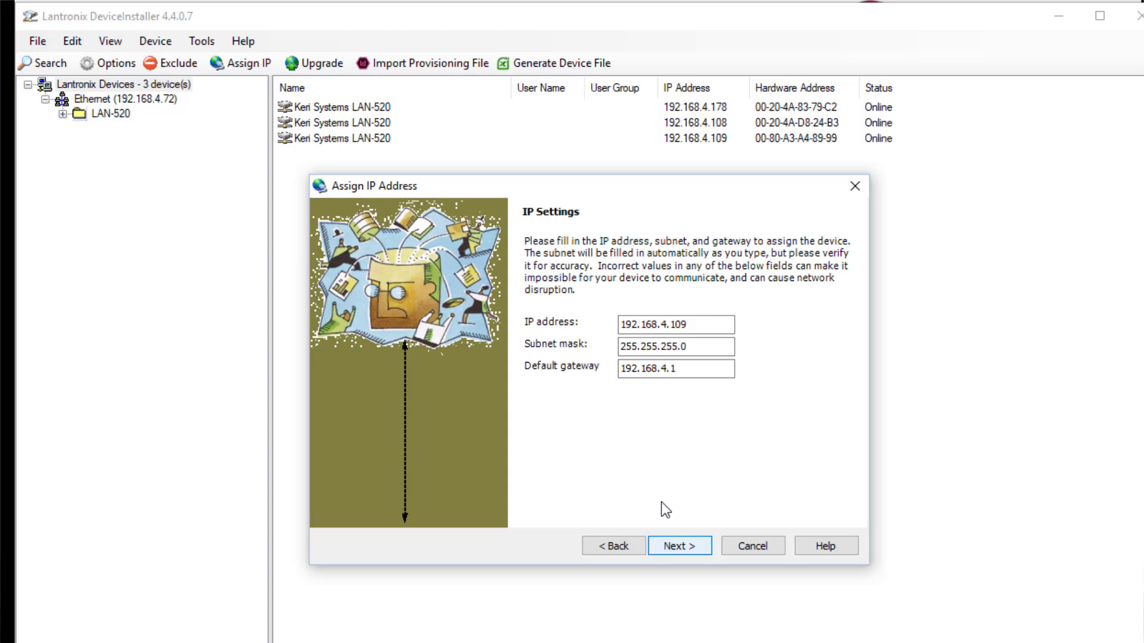
left_click(704, 323)
key("BackSpace")
key("BackSpace")
key("BackSpace")
type("250")
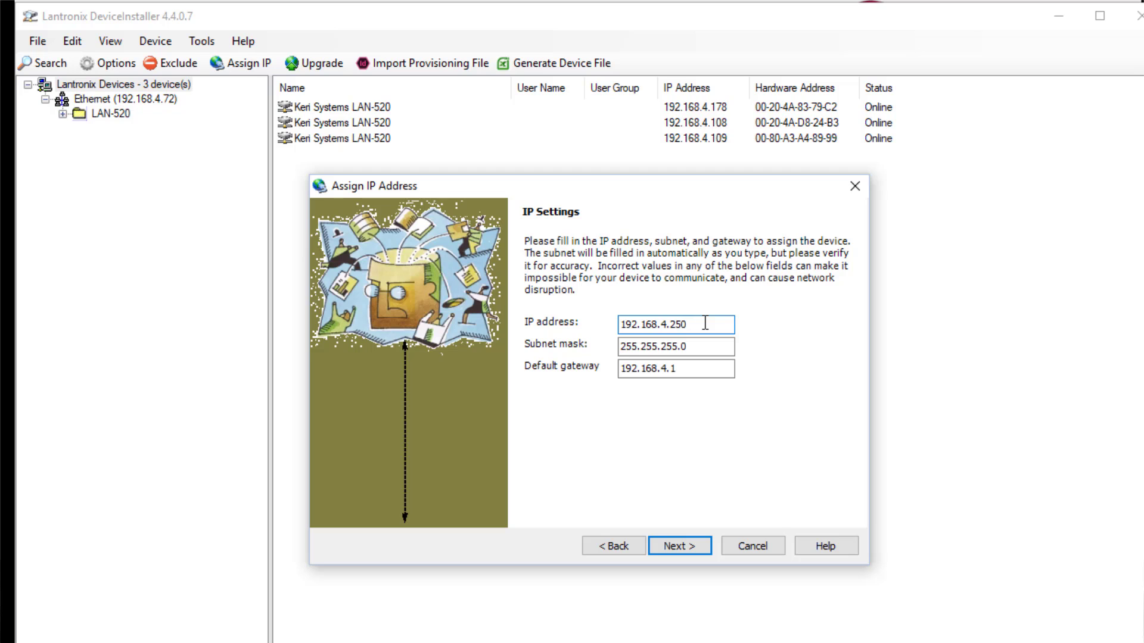
left_click(696, 365)
double_click(695, 366)
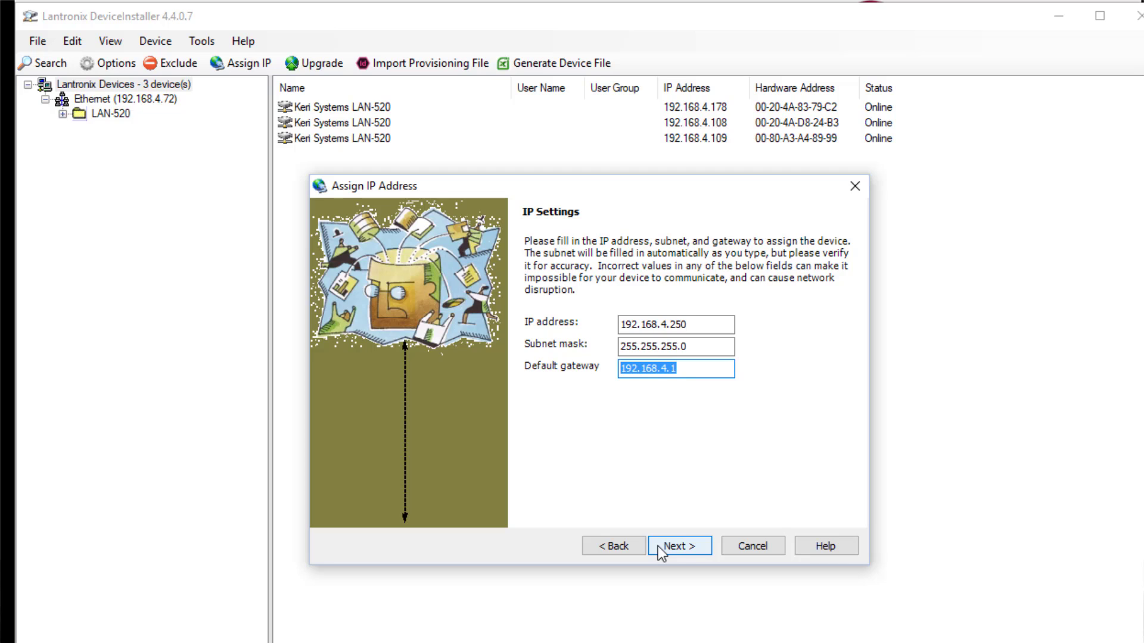
key("End")
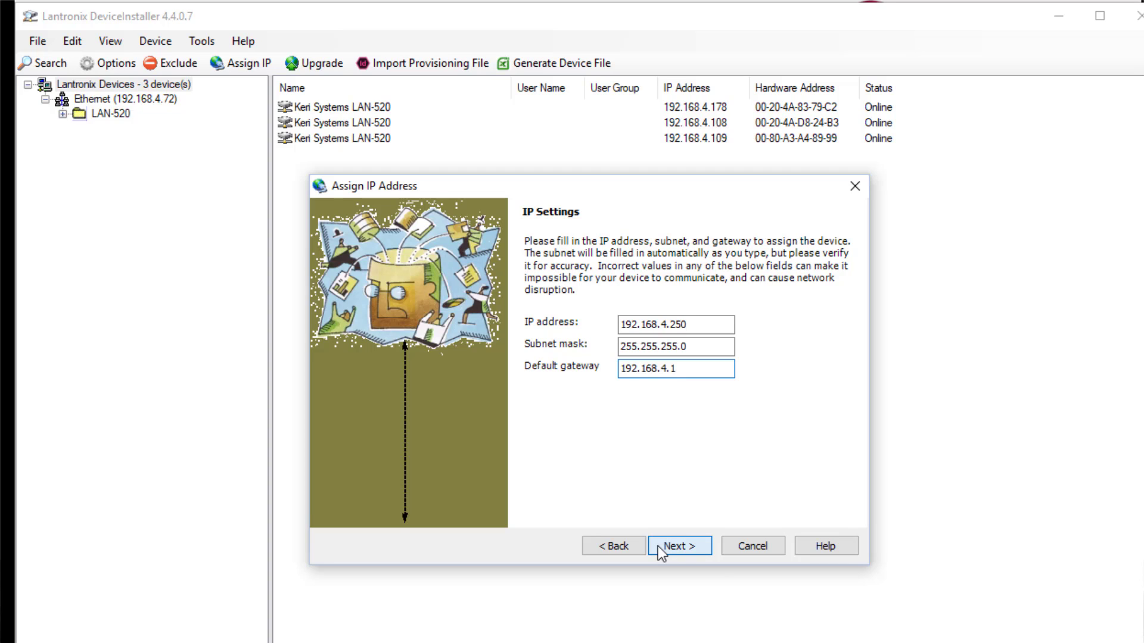
left_click(658, 546)
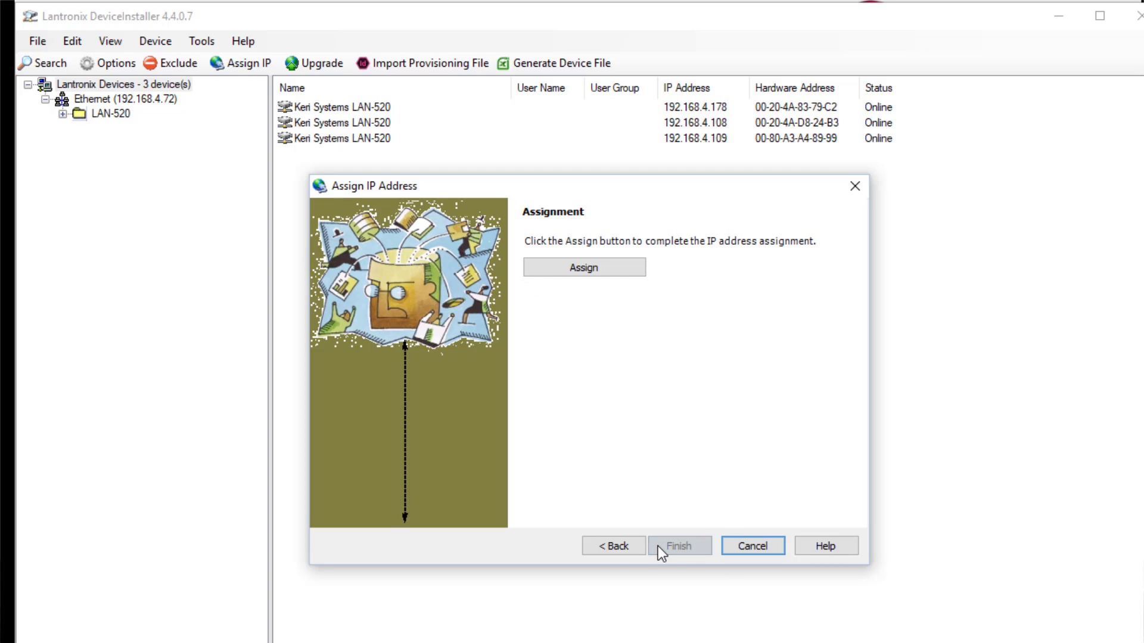
left_click(612, 271)
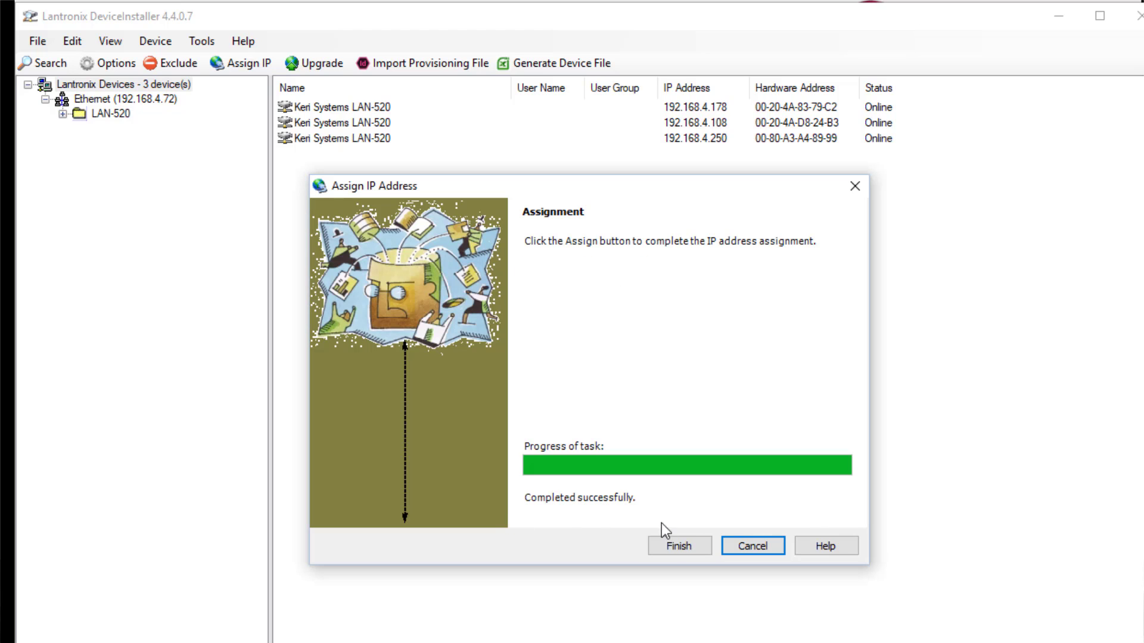
left_click(670, 543)
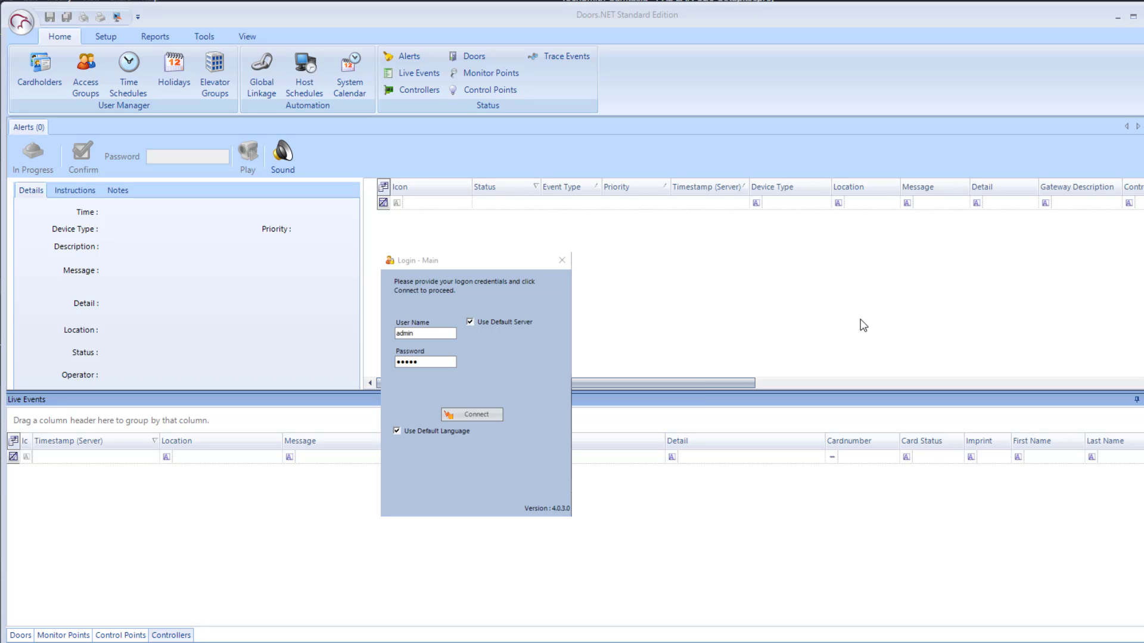
Connect to the Doors.NET server with the default login credentials.
key("Return")
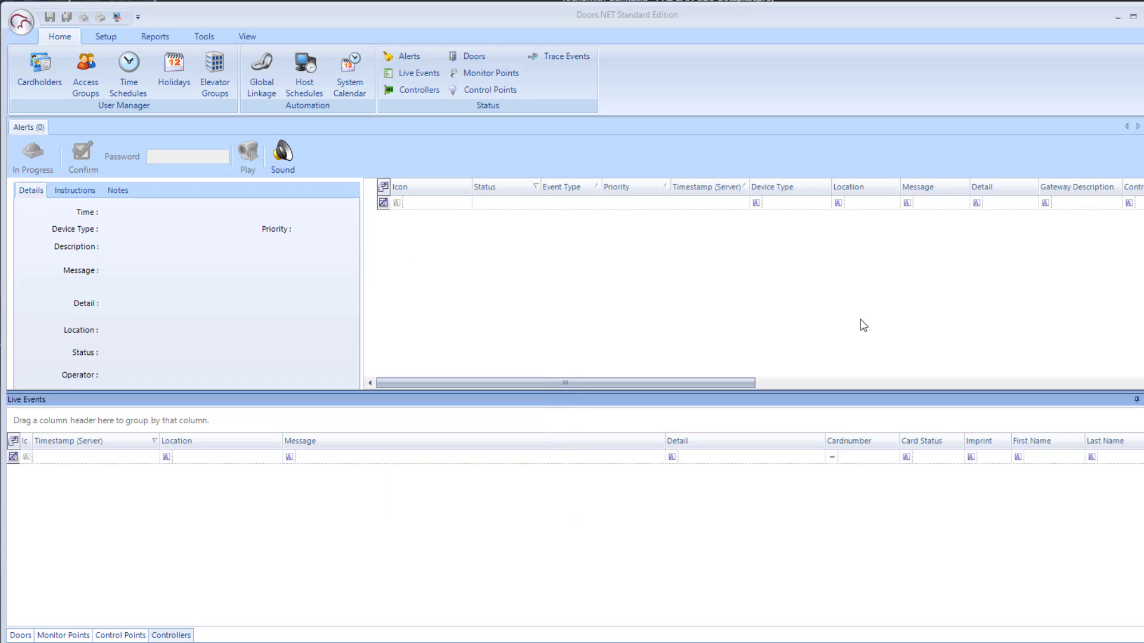
Open Hardware Setup under Setup, show All hardware, and select the PXL Gateway node.
left_click(106, 37)
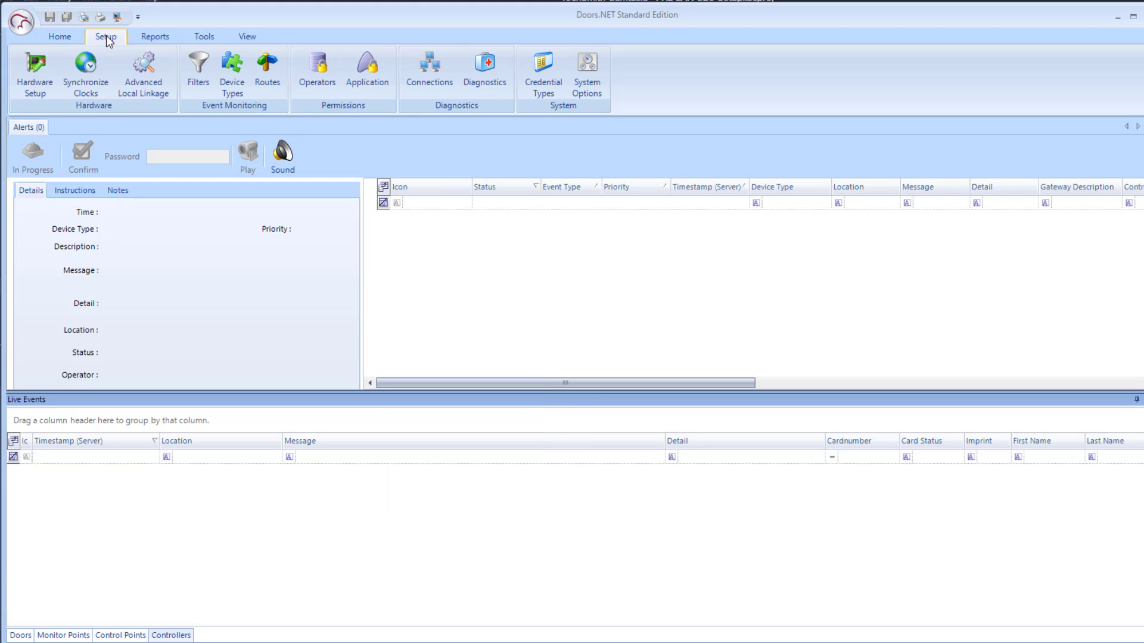
left_click(38, 70)
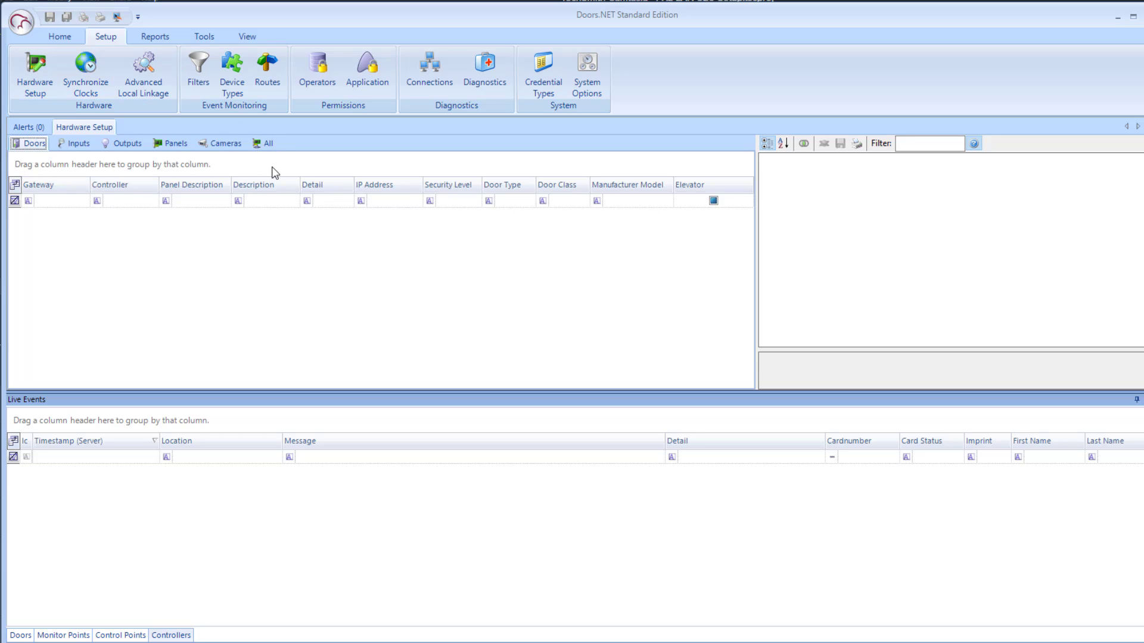
left_click(266, 149)
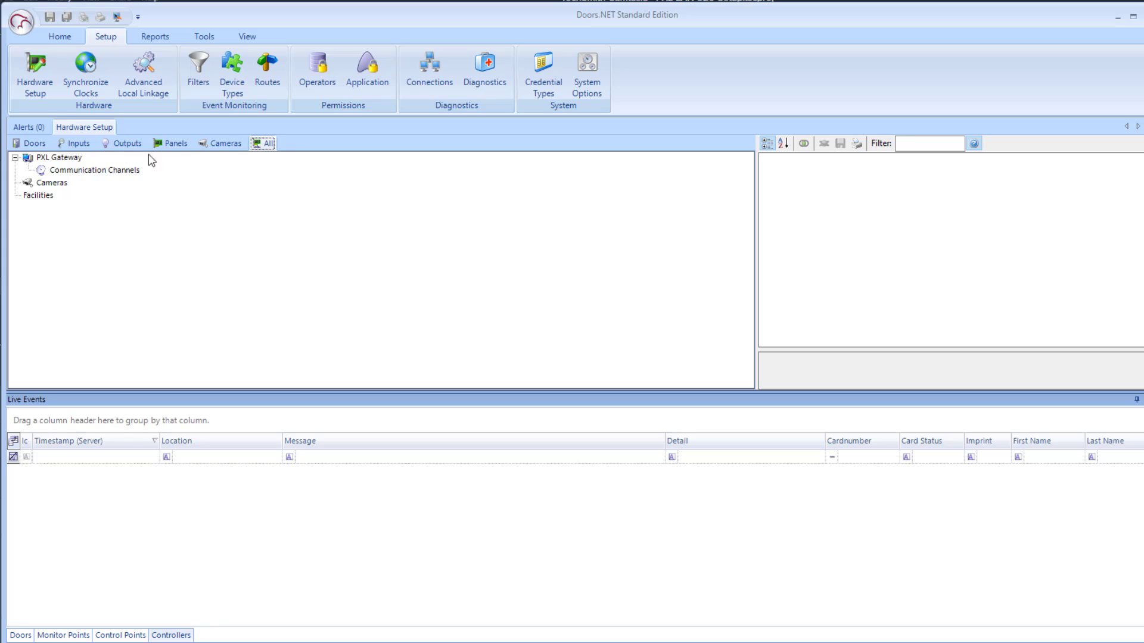
left_click(60, 158)
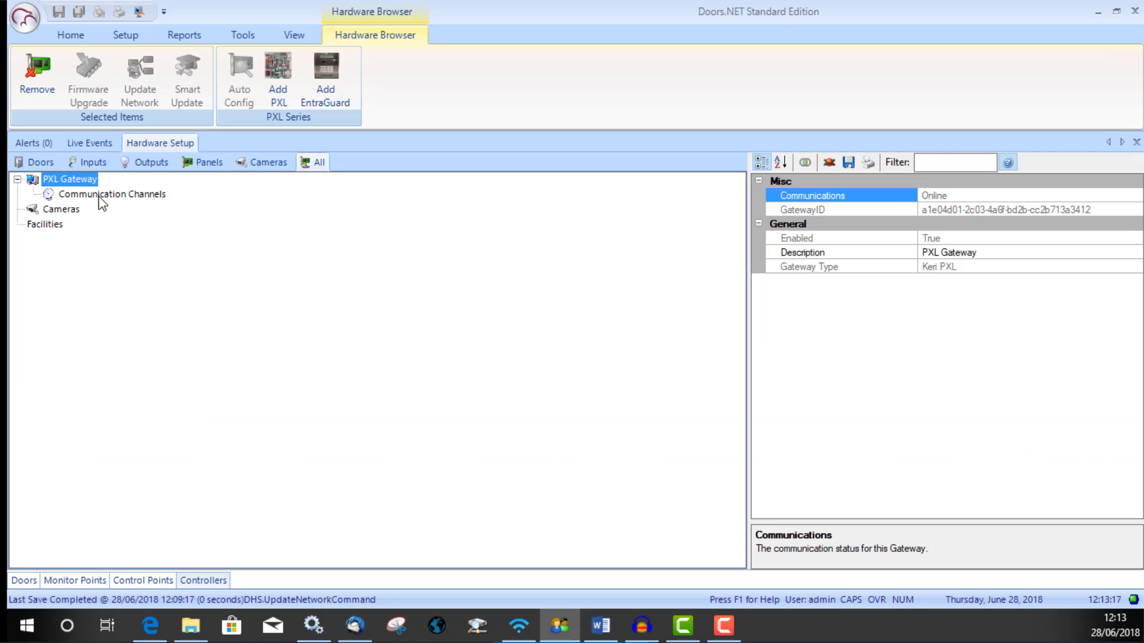
Add a Network channel under Communication Channels, set Enabled to True, describe it 'LAN 1', and save.
left_click(99, 197)
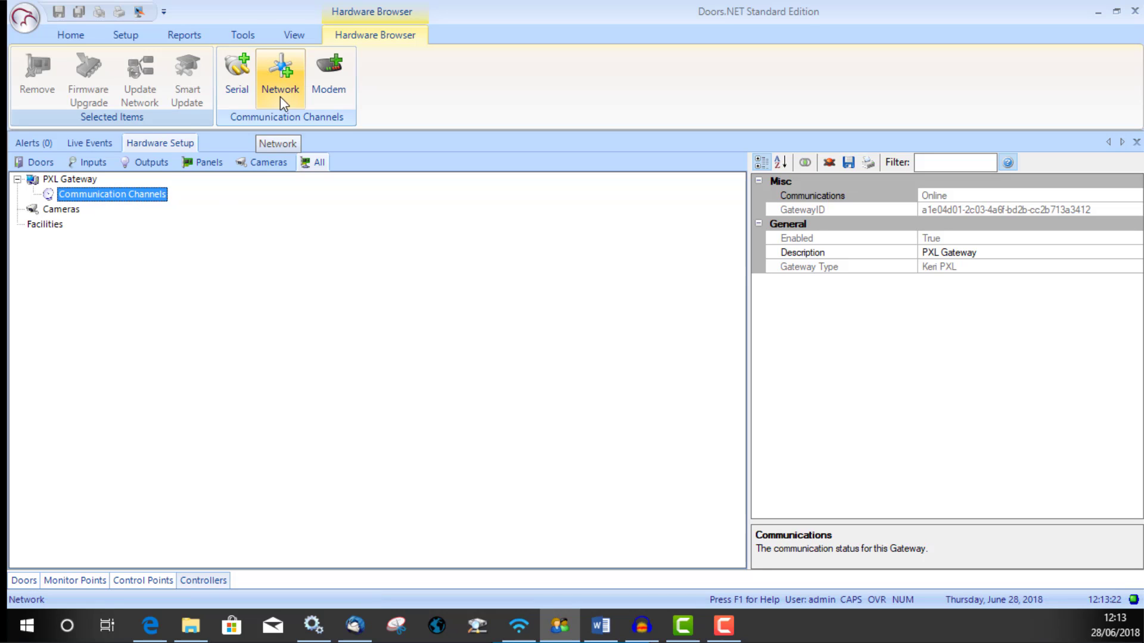
left_click(280, 98)
left_click(109, 210)
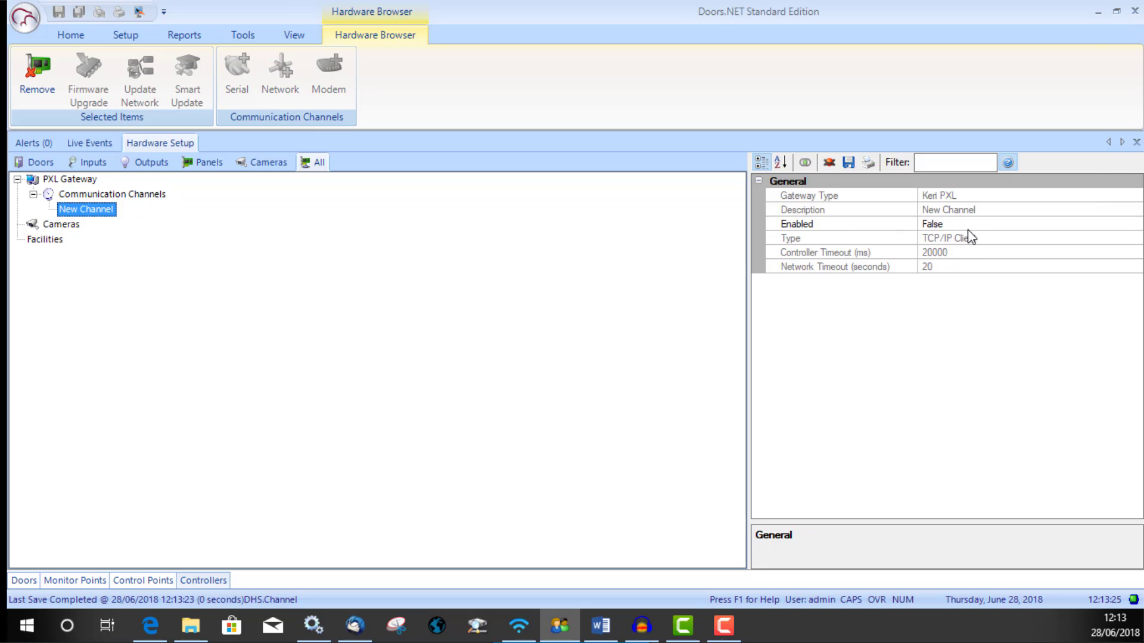
left_click(934, 224)
left_click(1031, 210)
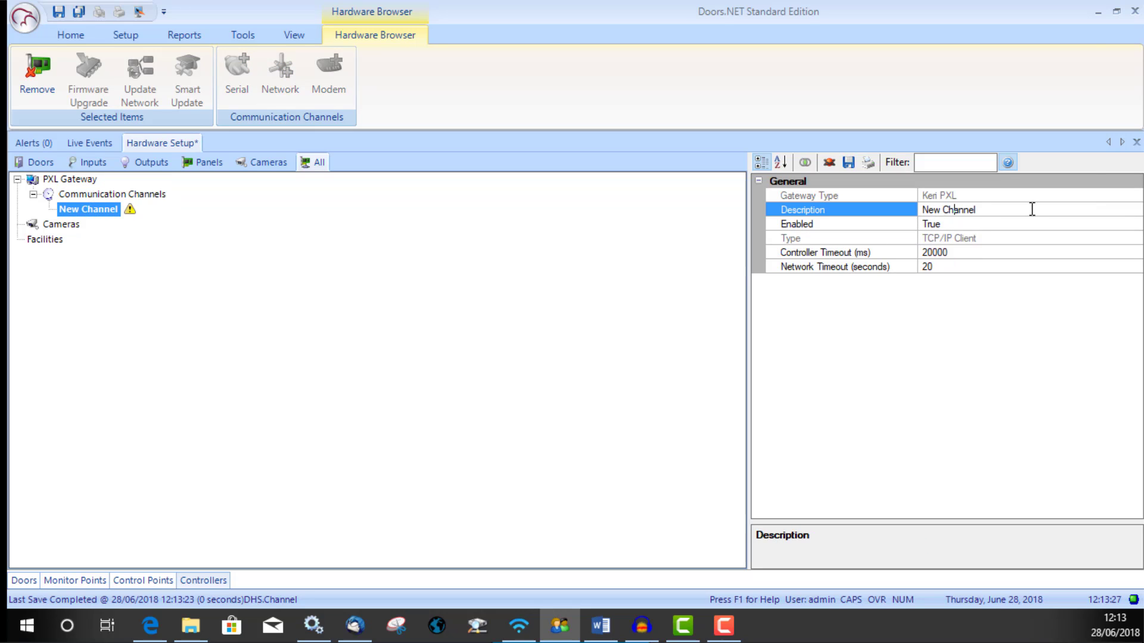
left_click(960, 210)
type("LAN 1")
left_click(846, 163)
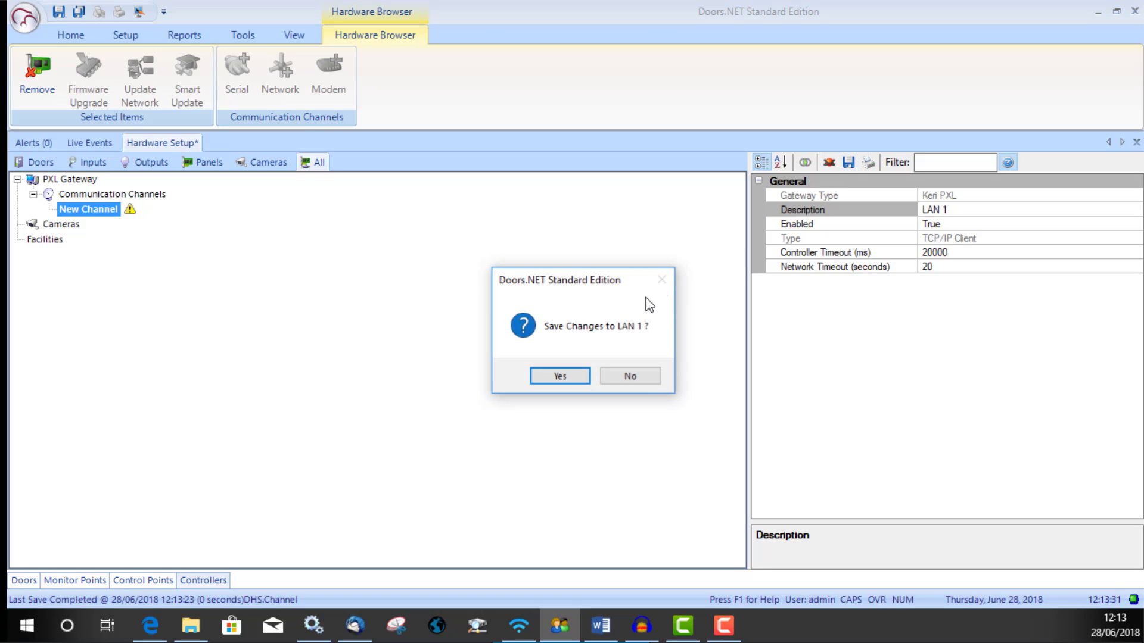
left_click(552, 381)
Add a PXL controller described 'Main Building 1' with model PXL 500 and accept it.
left_click(78, 177)
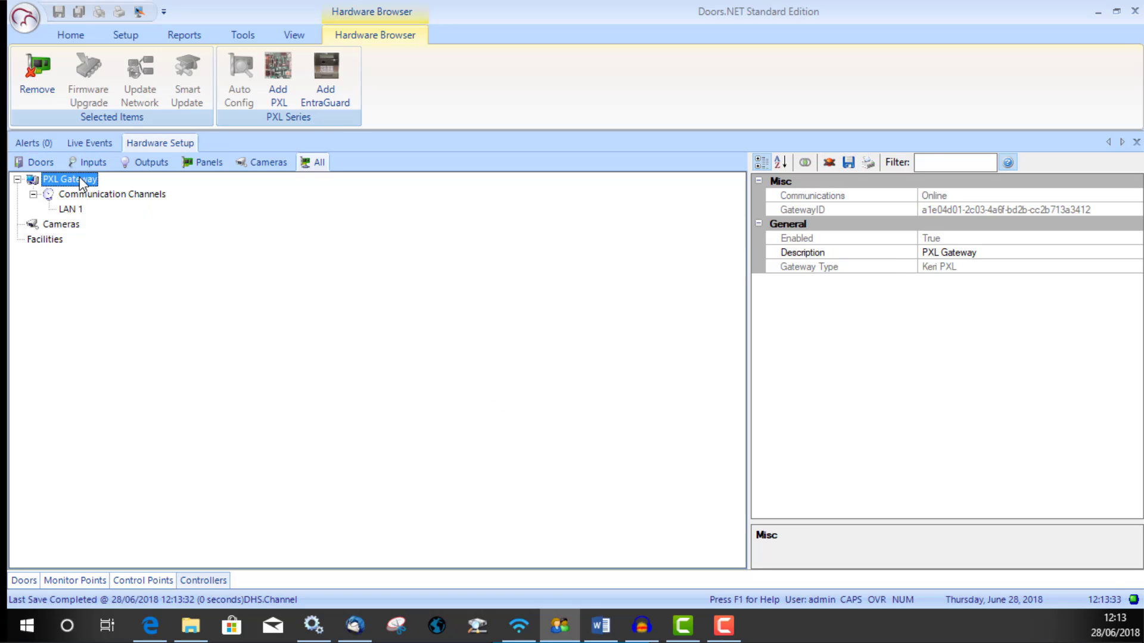
left_click(278, 78)
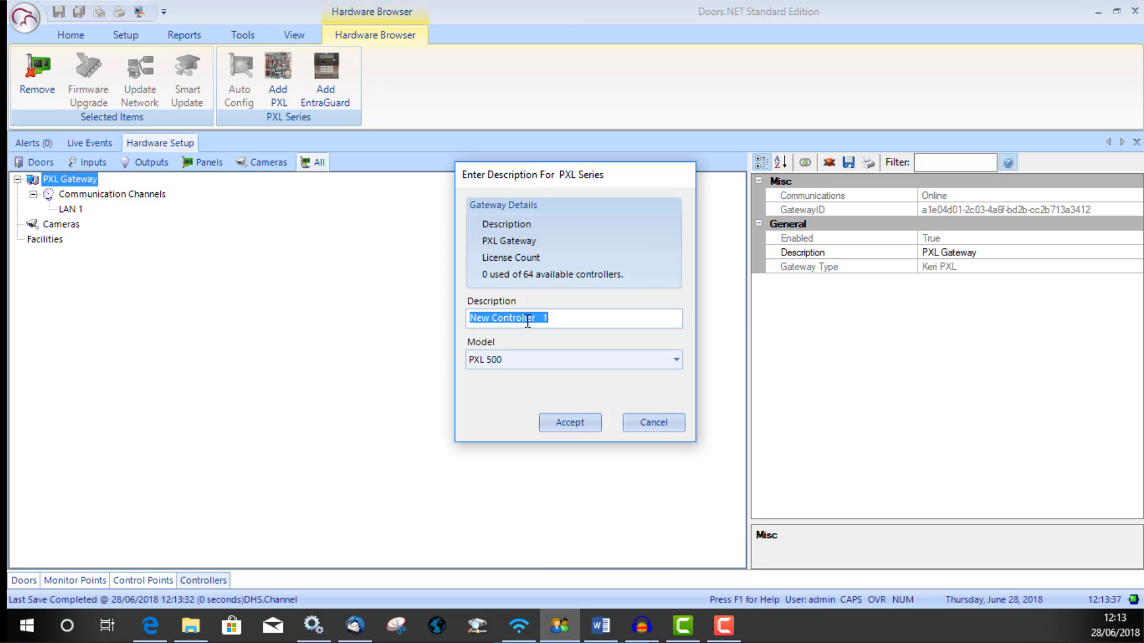
type("Main Bu")
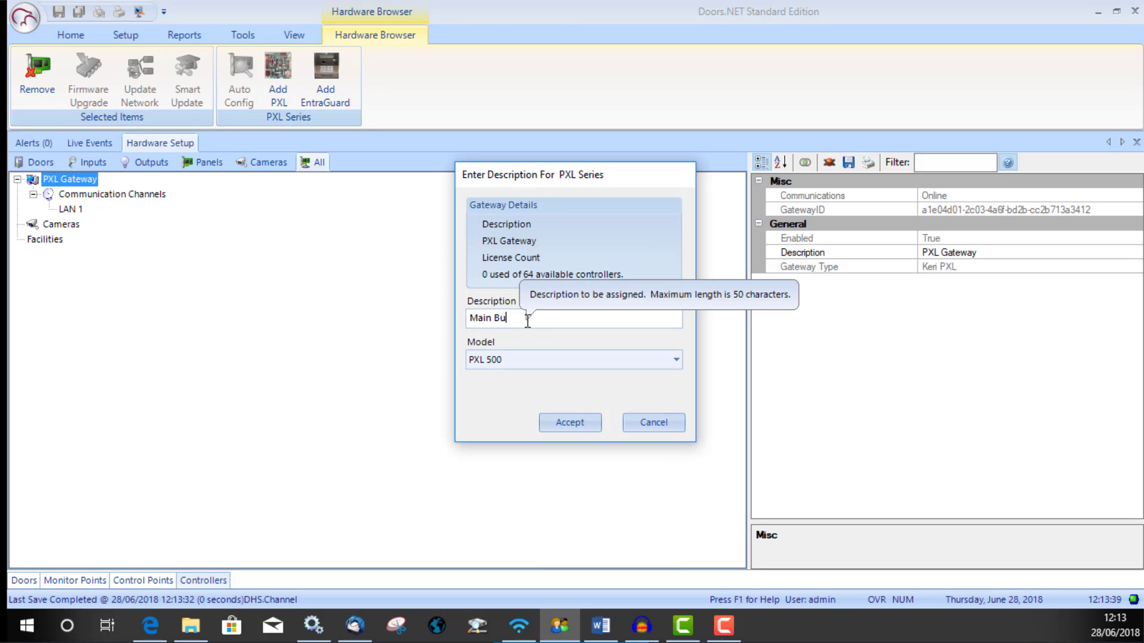
type("ilding 1")
left_click(512, 360)
left_click(528, 396)
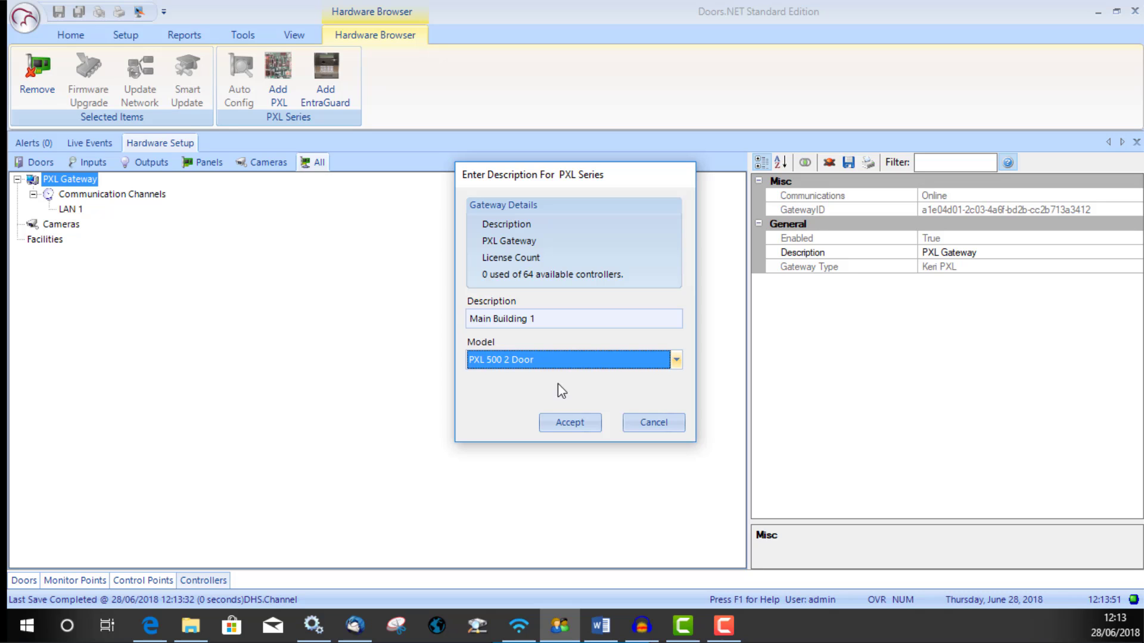
left_click(588, 360)
scroll(660, 394, "up", 1)
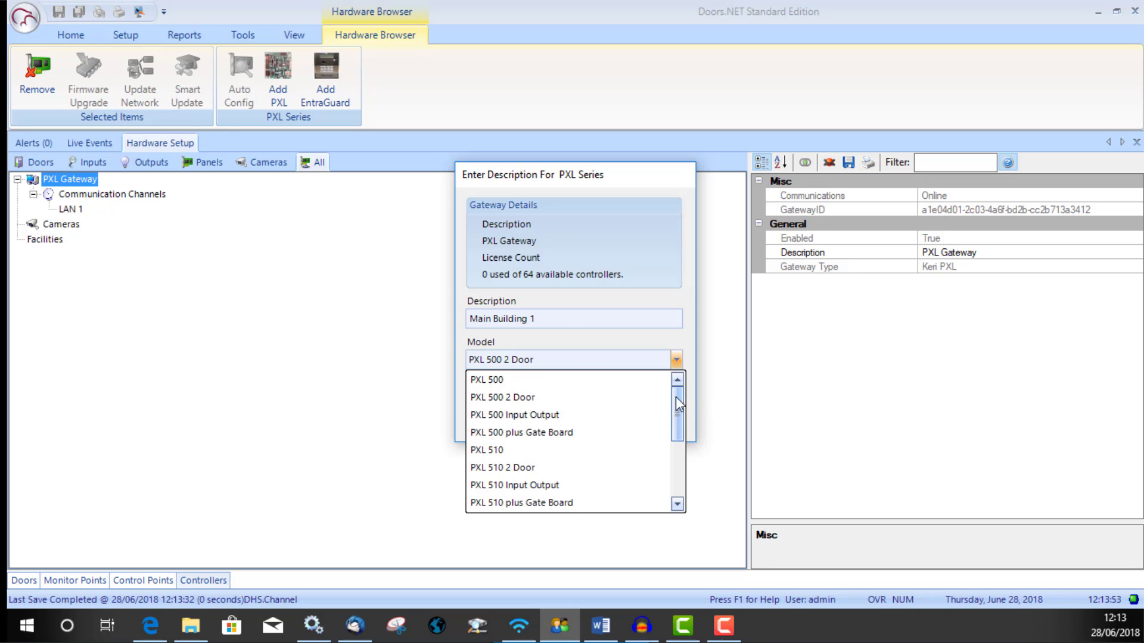
left_click(524, 385)
left_click(547, 423)
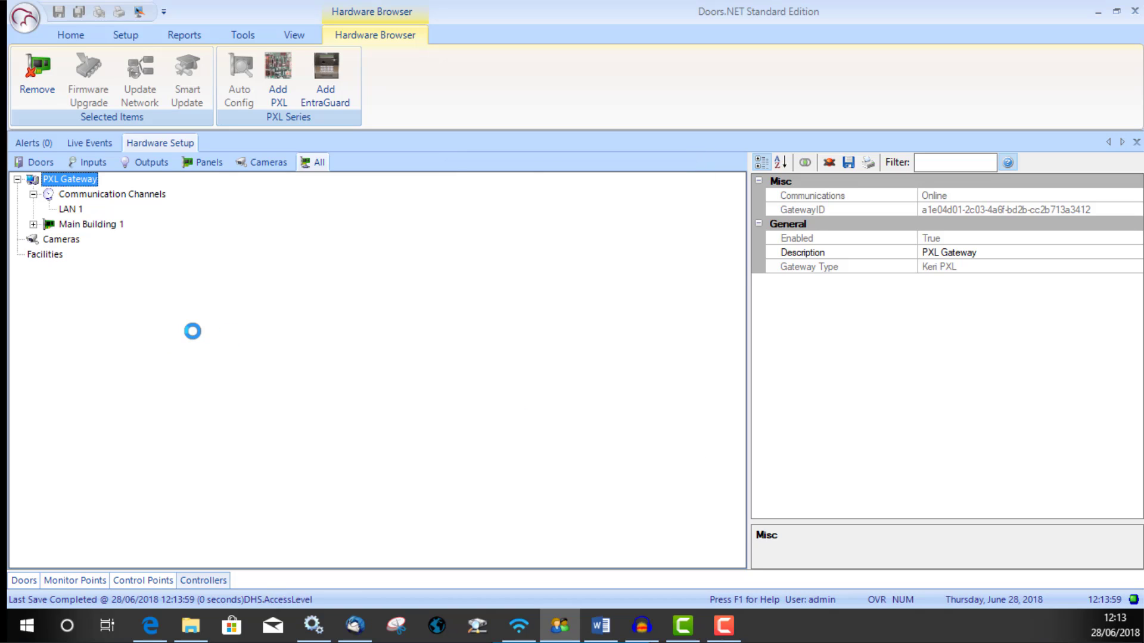
Set Main Building 1's channel to LAN 1 and IP to 192.168.4.250, then save and confirm.
left_click(90, 225)
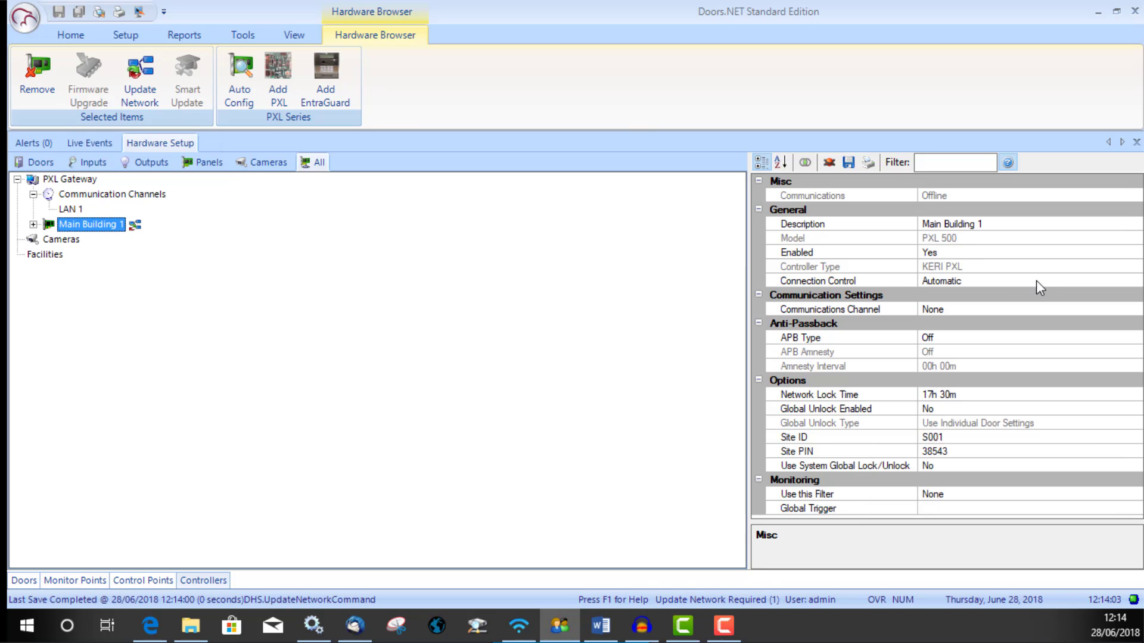
left_click(899, 312)
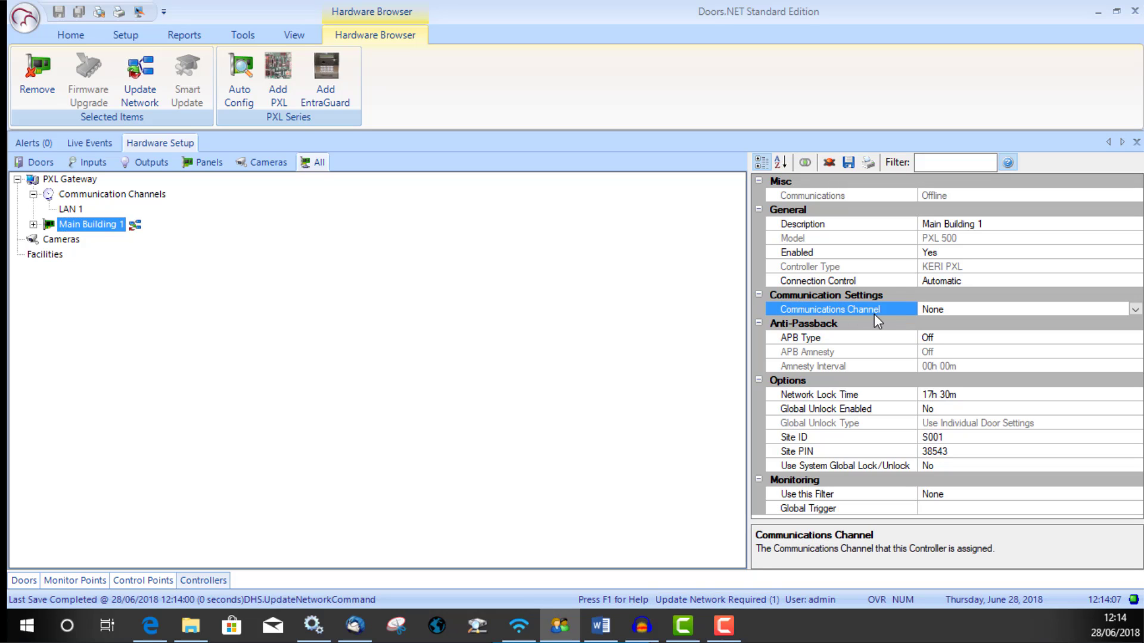
double_click(949, 308)
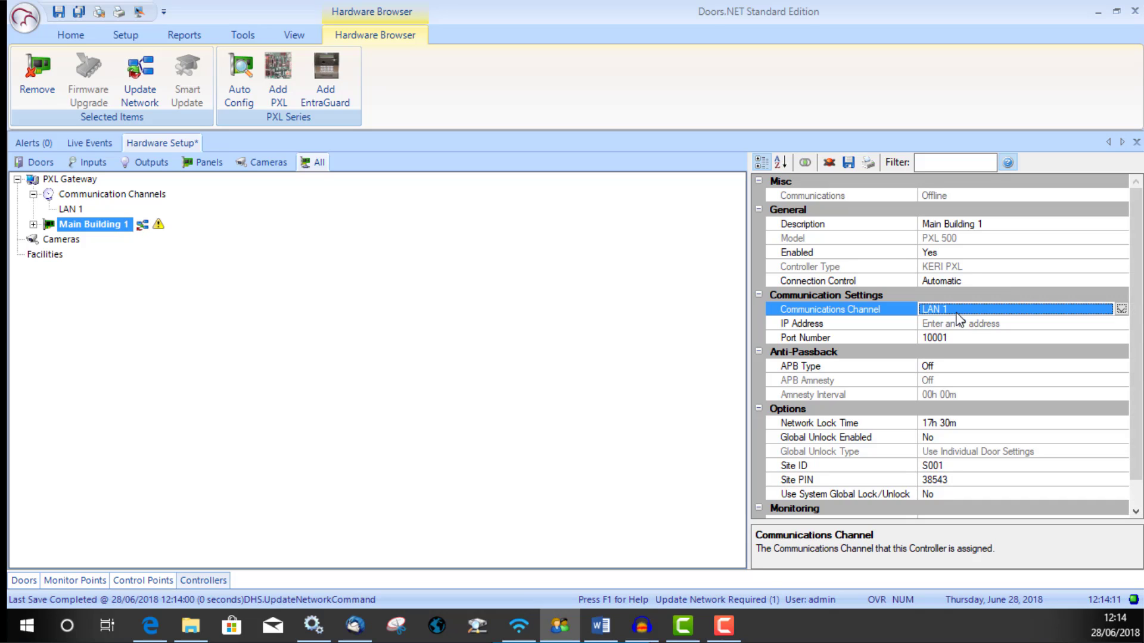
left_click(924, 324)
type("192.168")
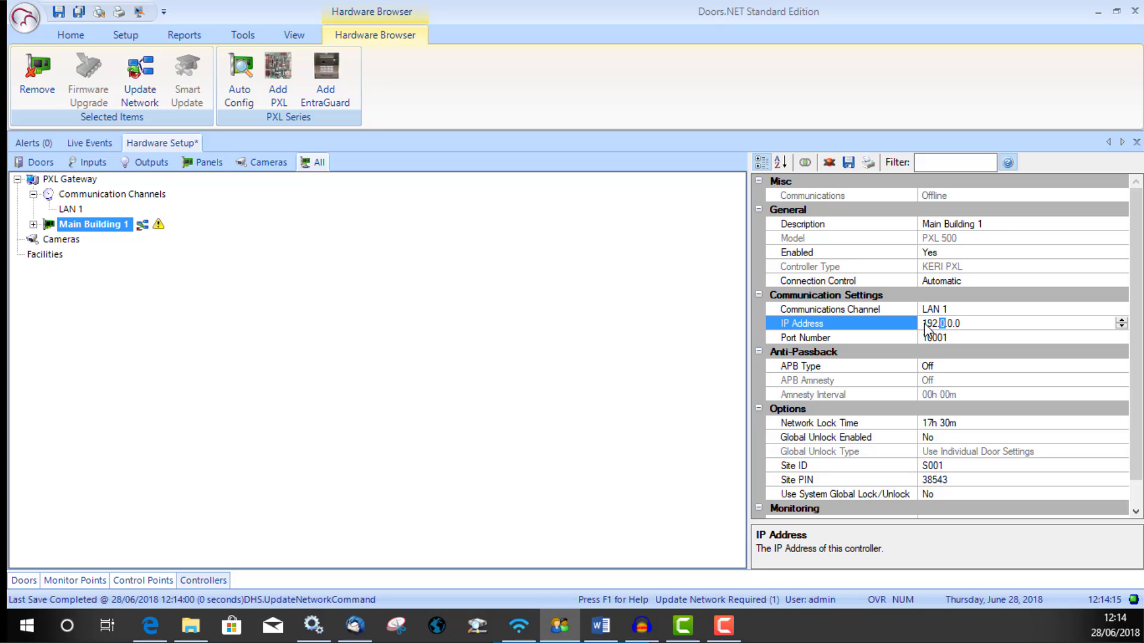
type(".4")
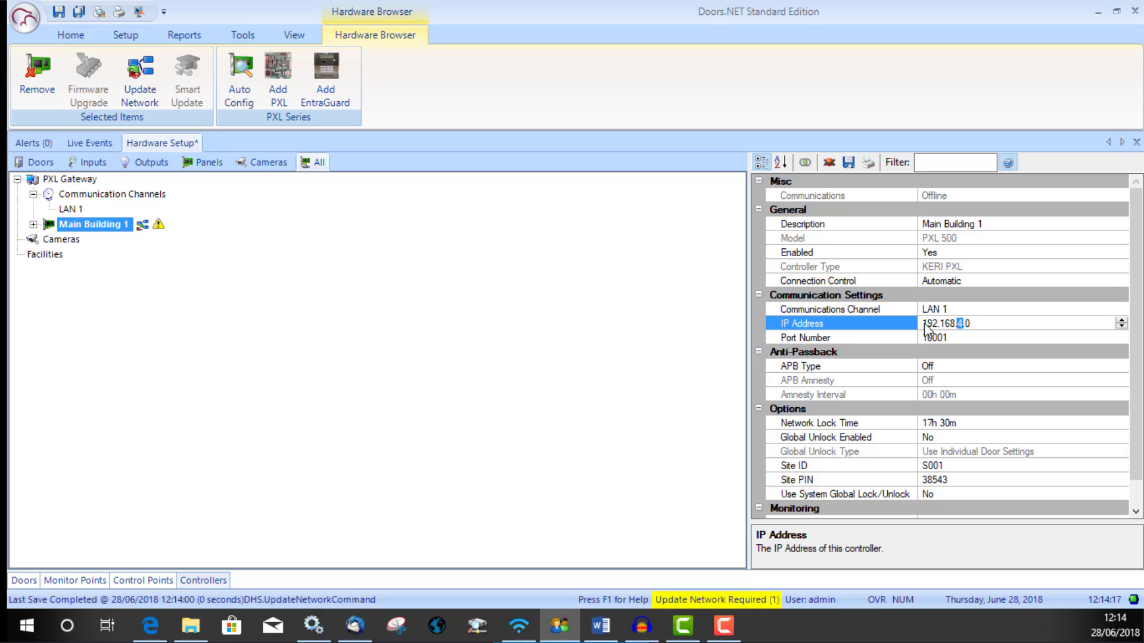
type(".250")
left_click(849, 163)
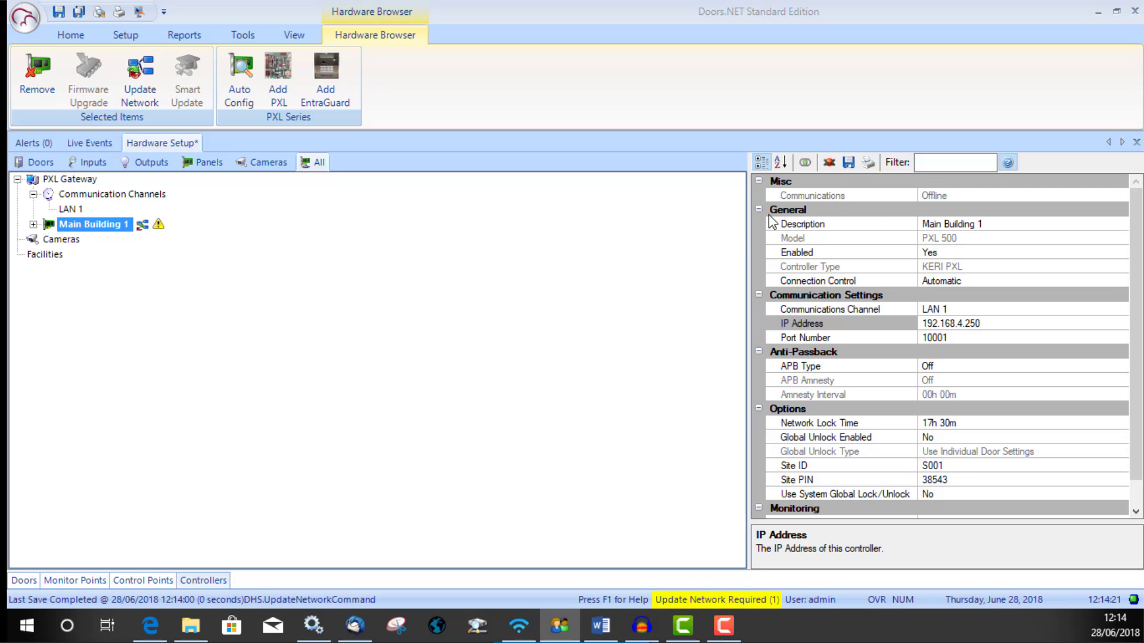
left_click(579, 382)
left_click(620, 402)
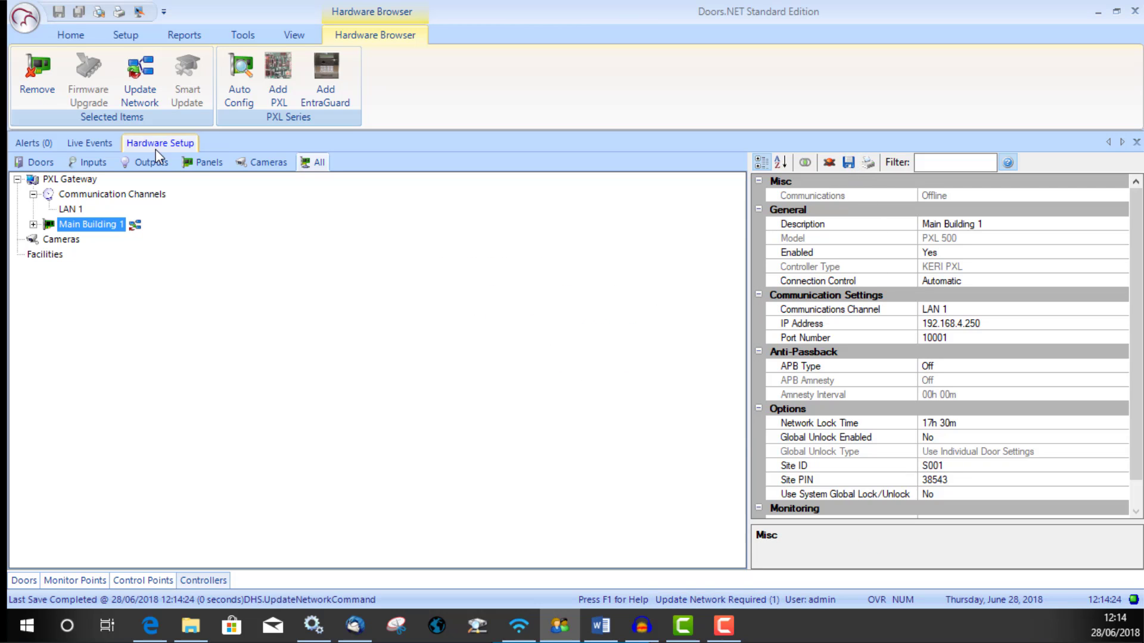
Dock and enlarge Live Events, apply the detected PXL 500 2 Door model, and check Update Network Completed.
right_click(86, 143)
left_click(119, 153)
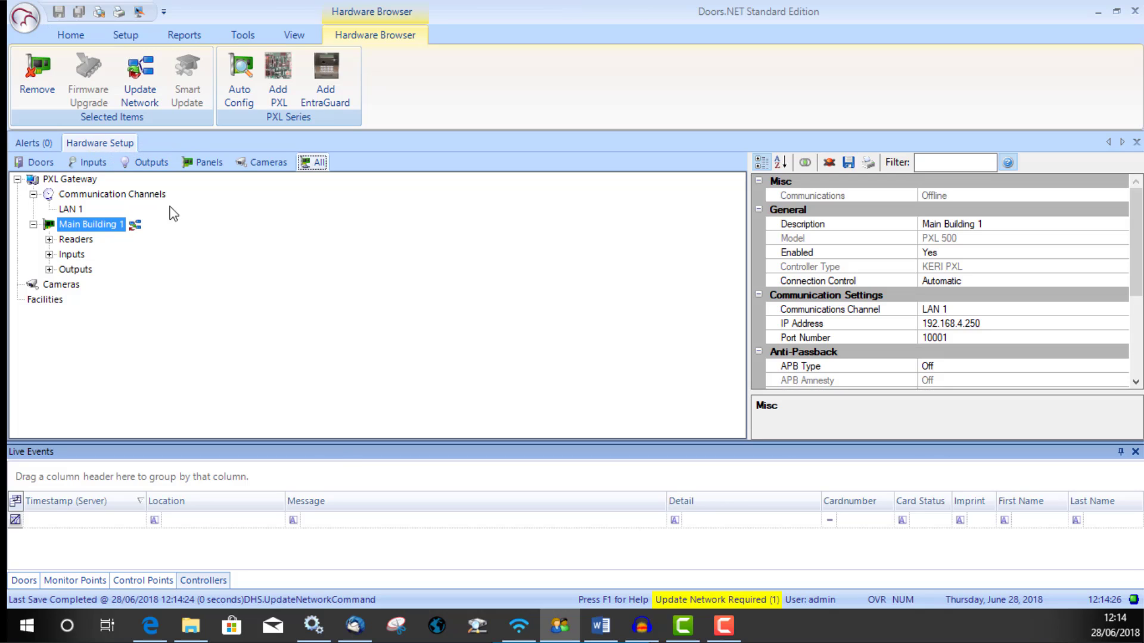
left_click_drag(323, 442, 322, 344)
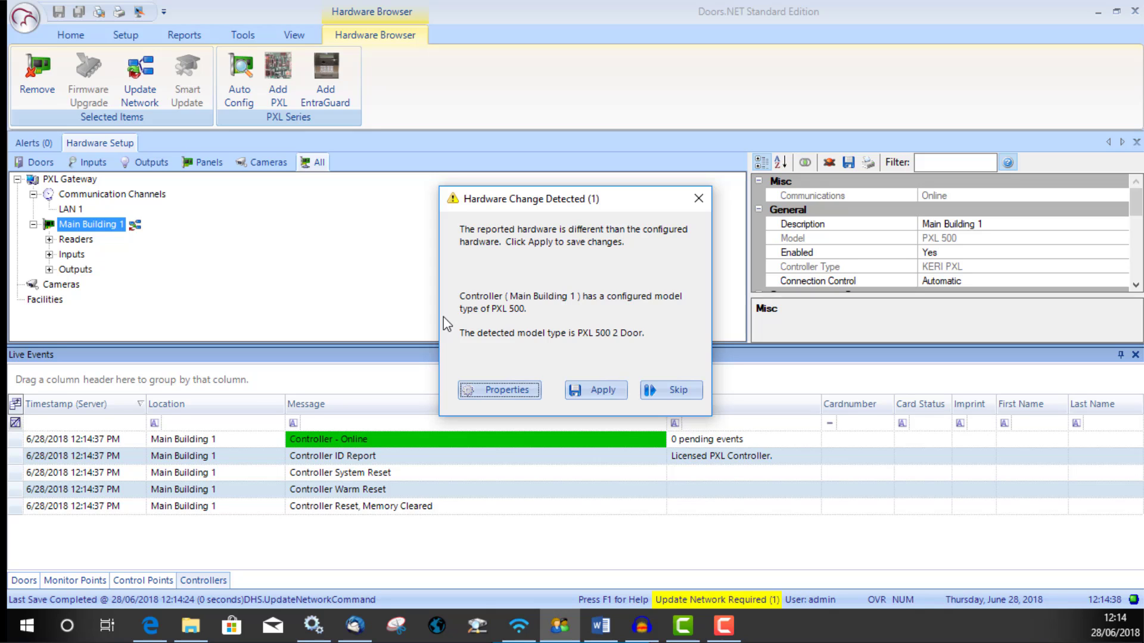
left_click(593, 390)
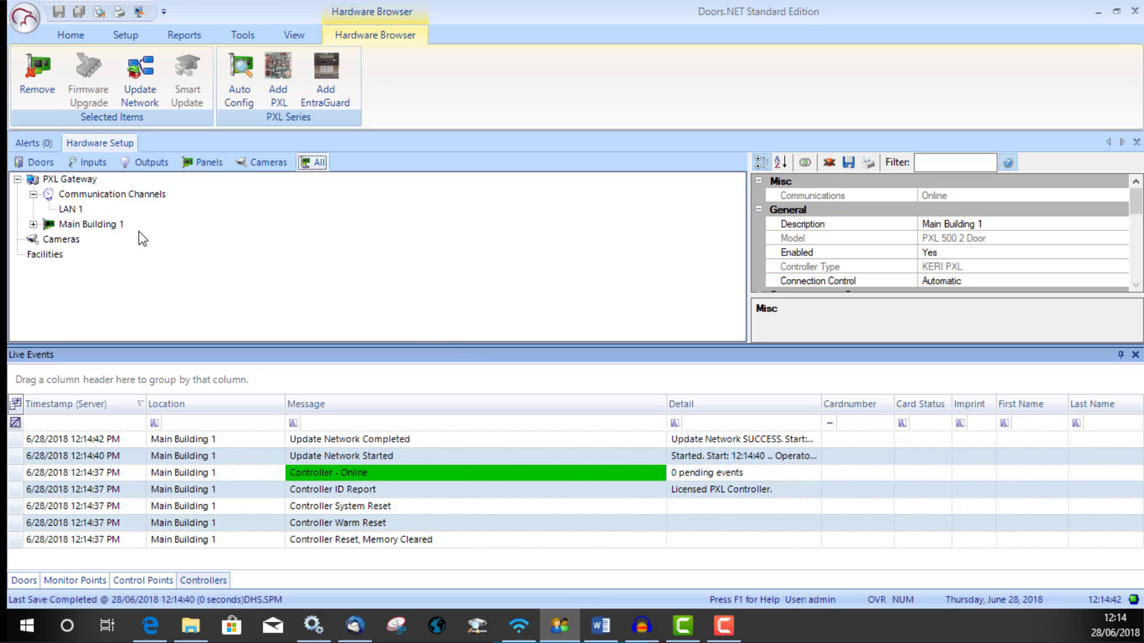
left_click(417, 439)
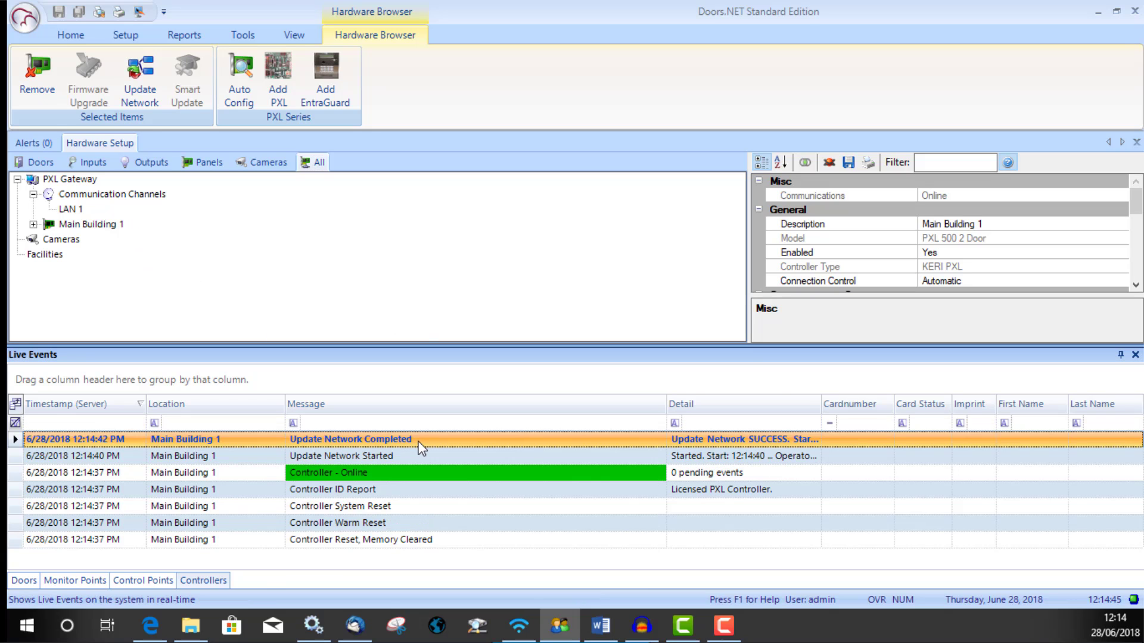